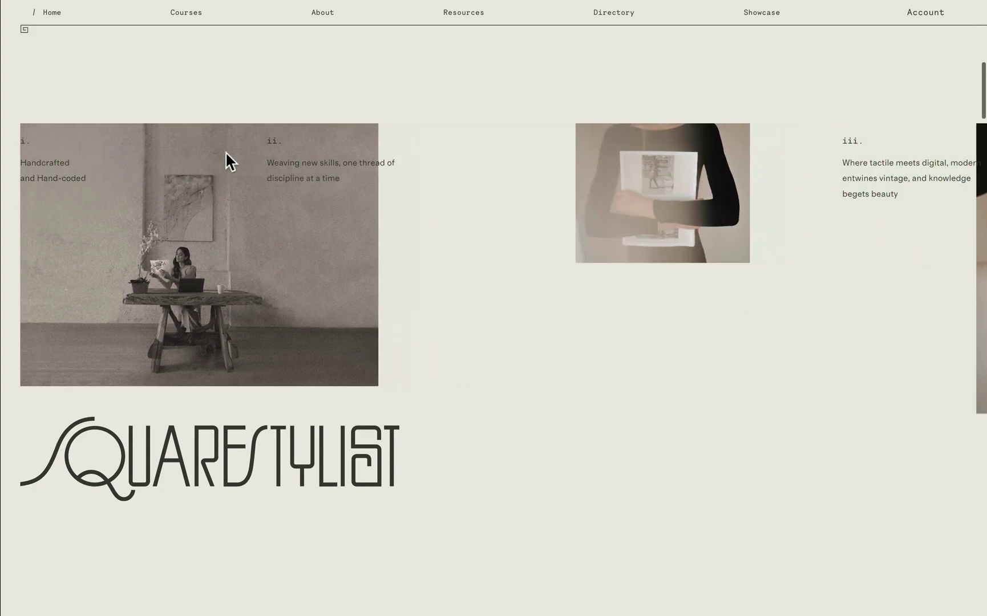
Scroll down the demo site, then use its scroll-to-top arrow to jump back up
scroll(226, 154, "down", 5)
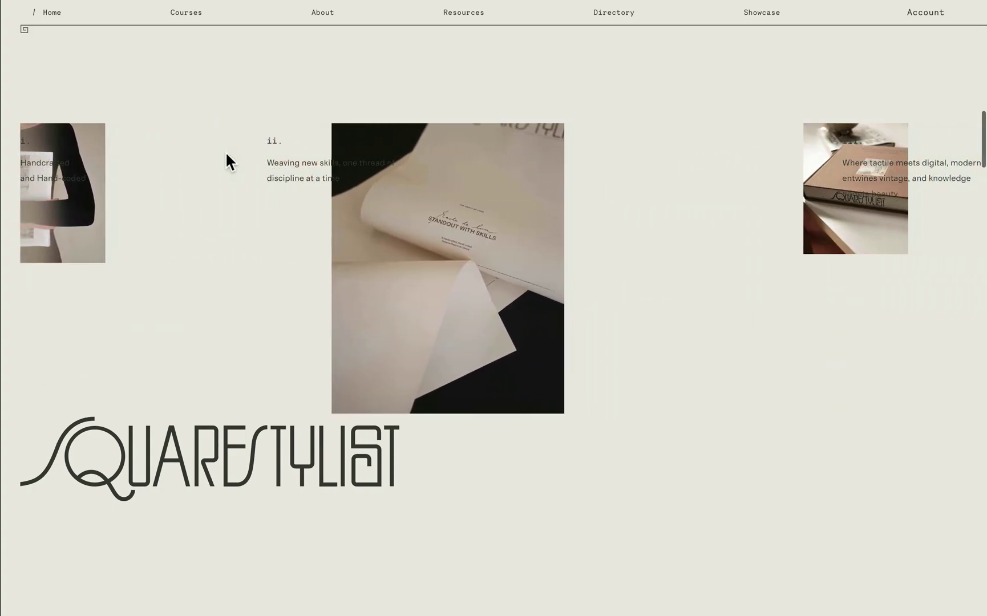
scroll(226, 155, "down", 5)
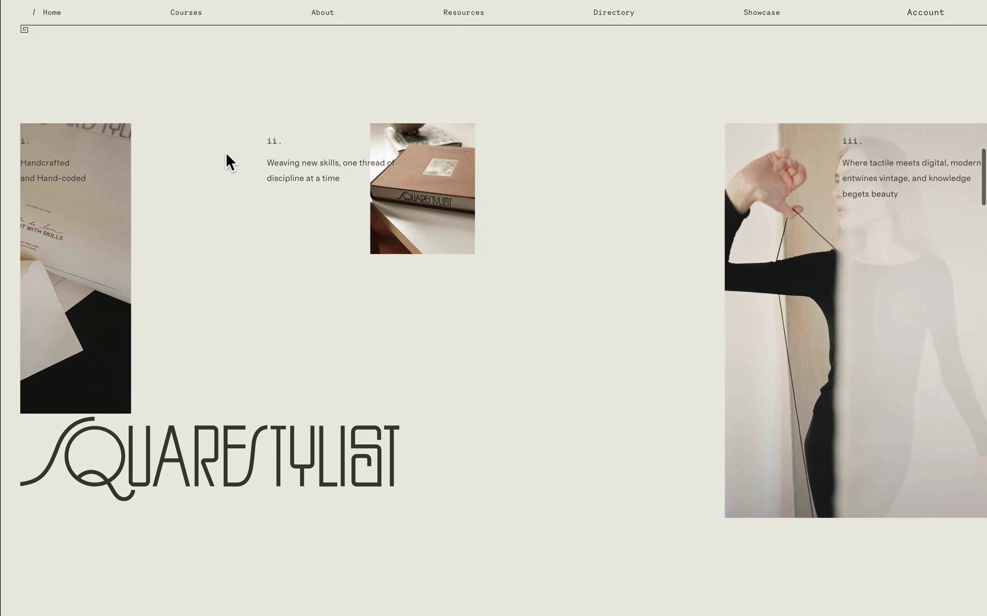
scroll(226, 157, "down", 3)
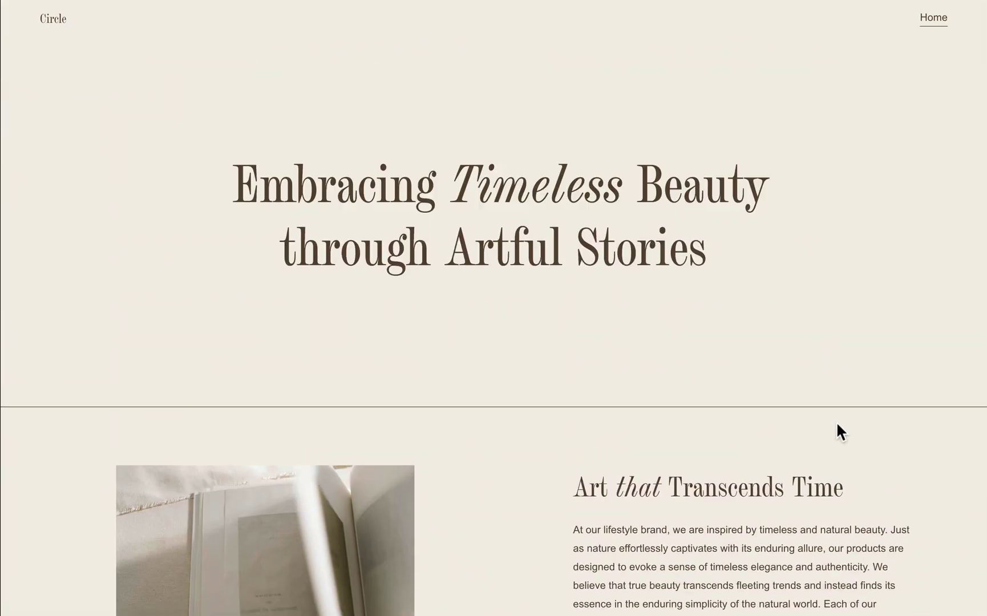
scroll(837, 424, "down", 10)
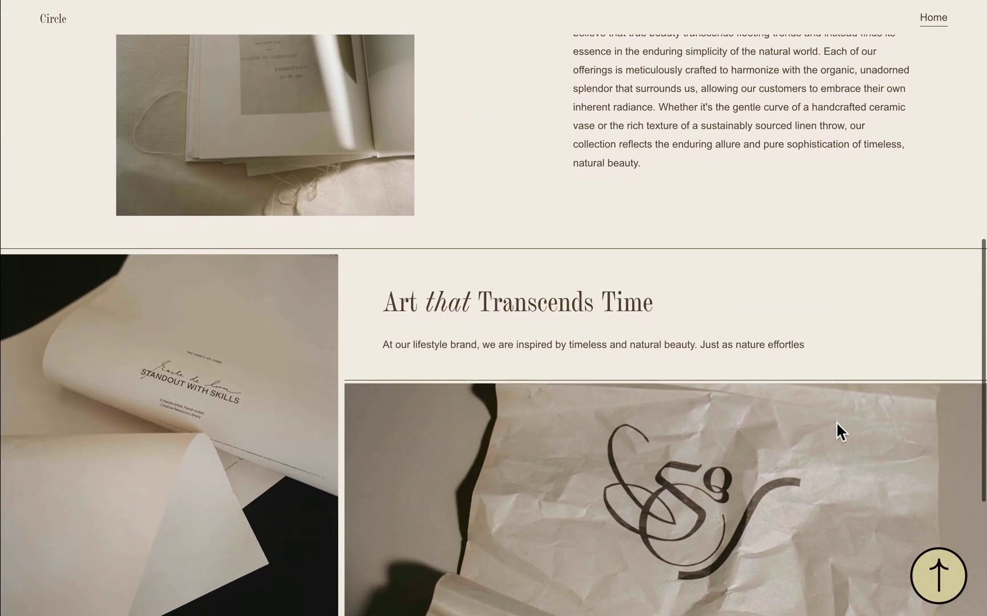
left_click(940, 581)
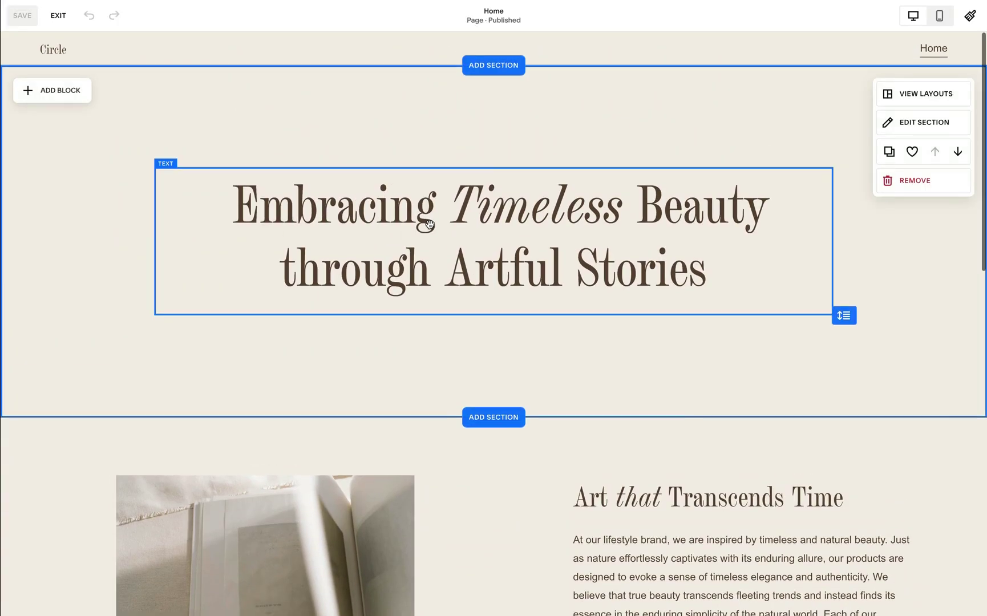
Add an image block to the site footer
scroll(429, 223, "down", 15)
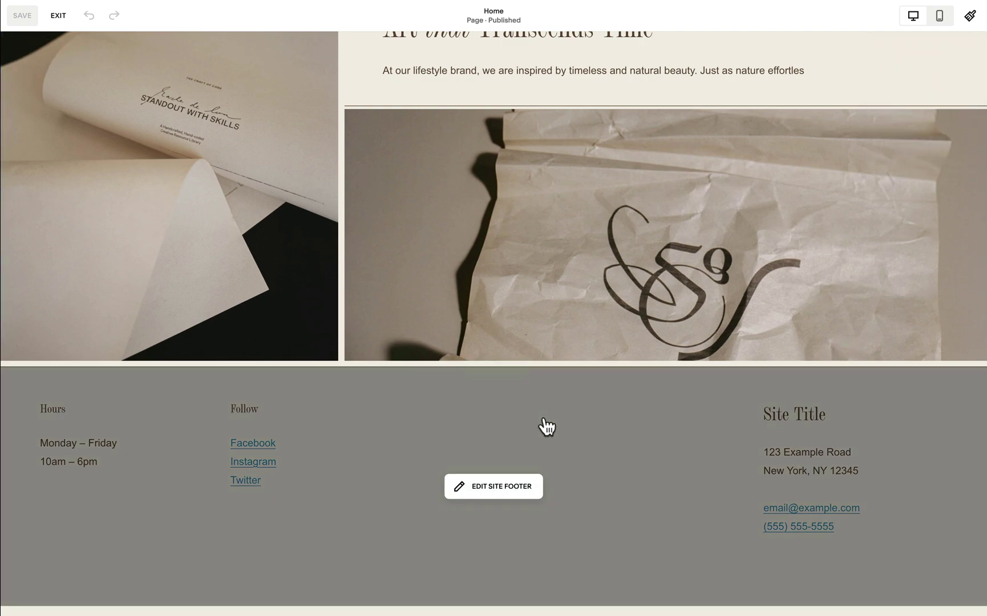
left_click(545, 423)
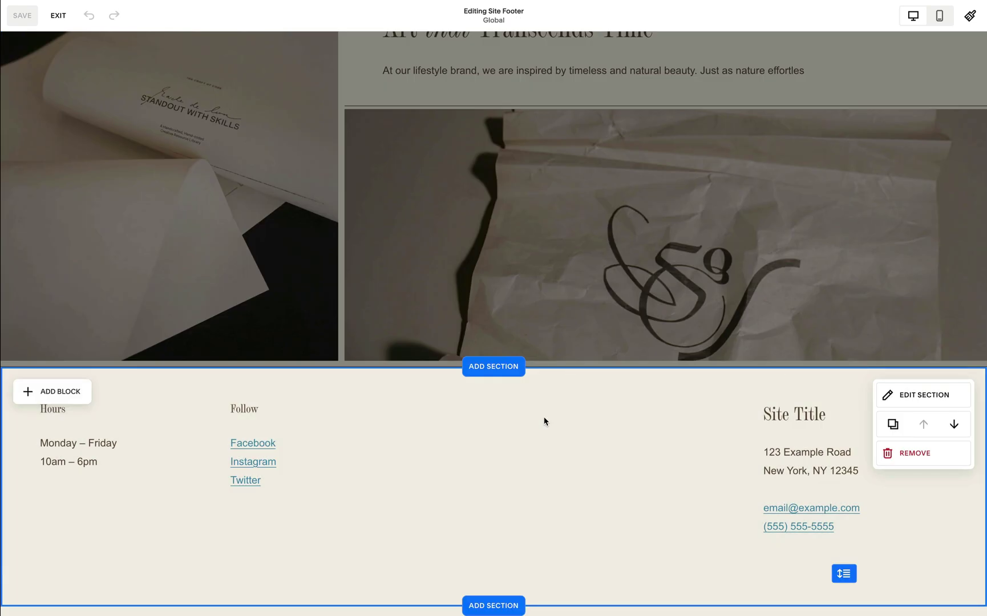
left_click(75, 391)
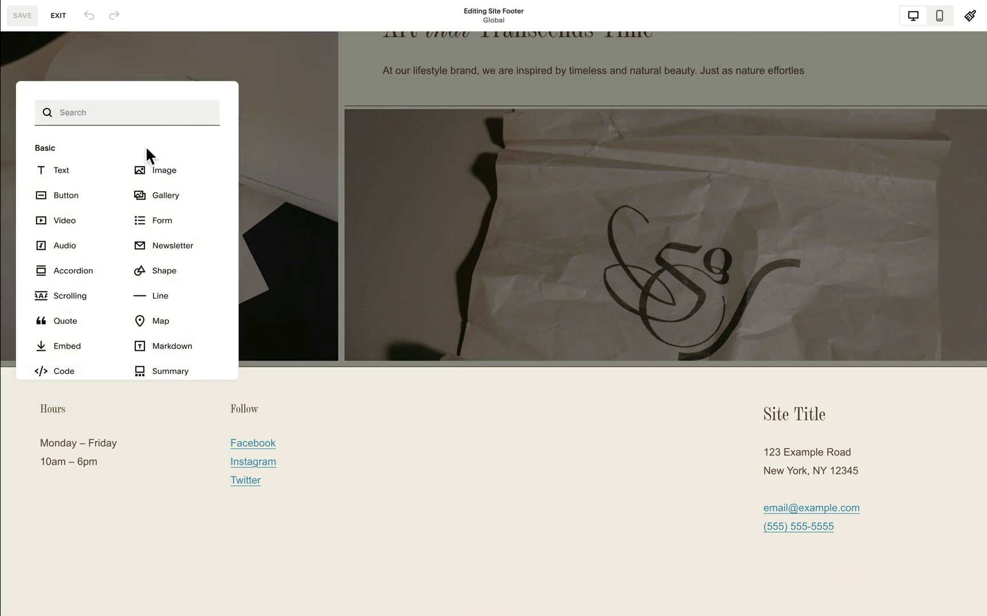
left_click(163, 171)
Centre the image block in the footer, narrow it, and choose the media library as its image source
left_click_drag(198, 467, 515, 442)
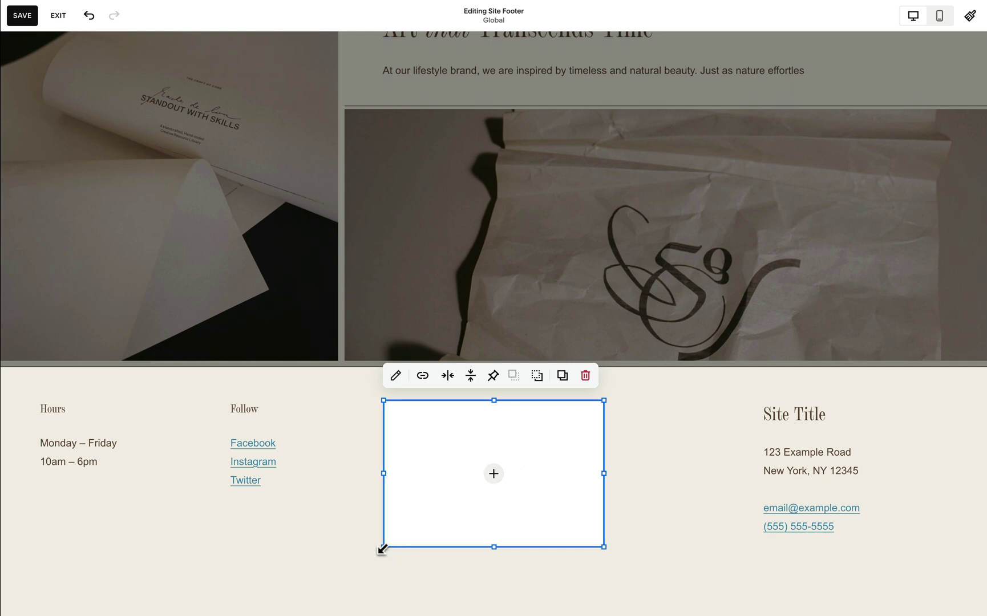
left_click_drag(382, 549, 537, 476)
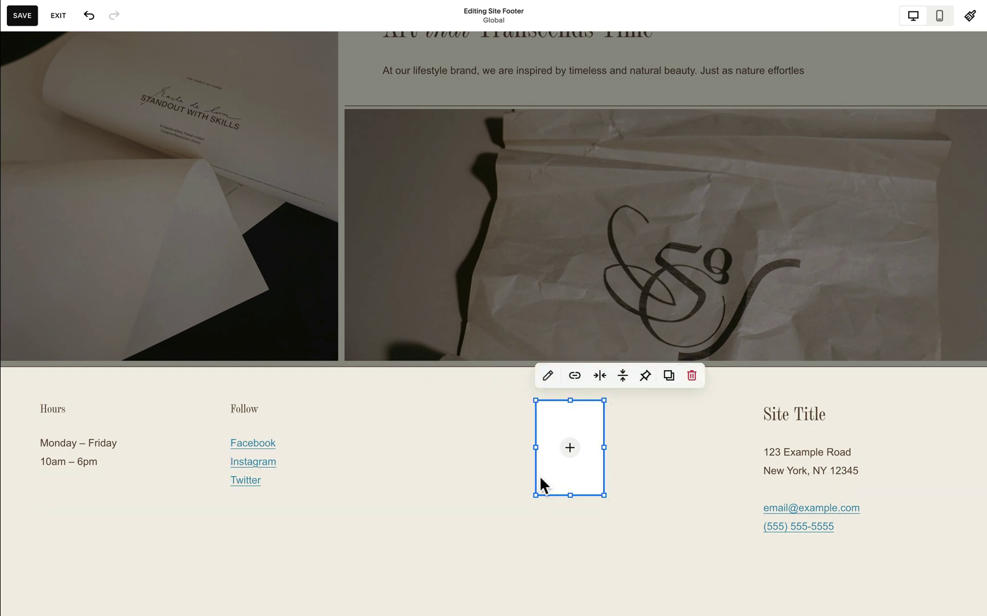
left_click(570, 448)
left_click(572, 467)
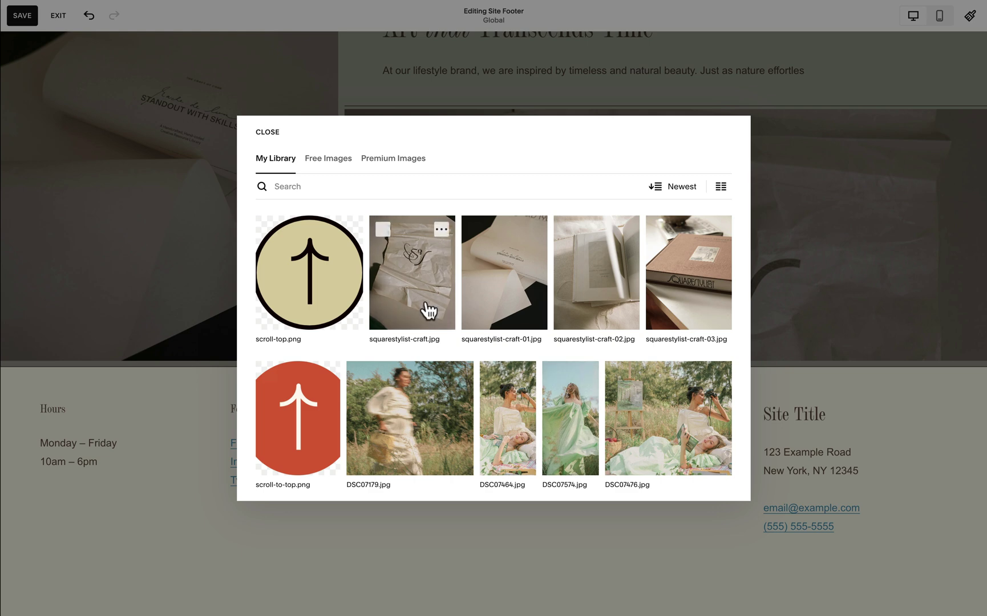
Insert scroll-top.png from My Library into the footer image block
left_click(312, 278)
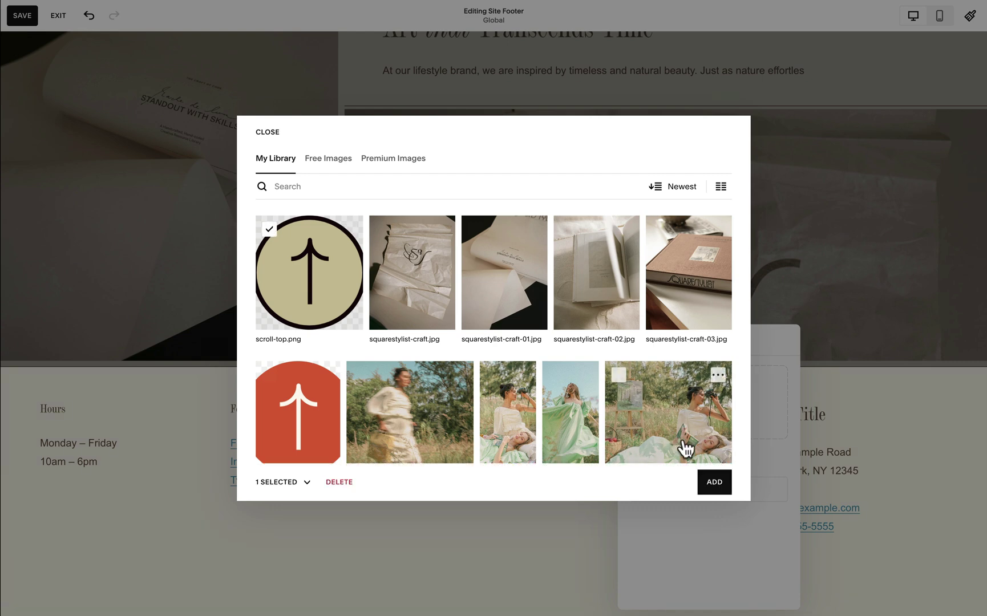
left_click(710, 479)
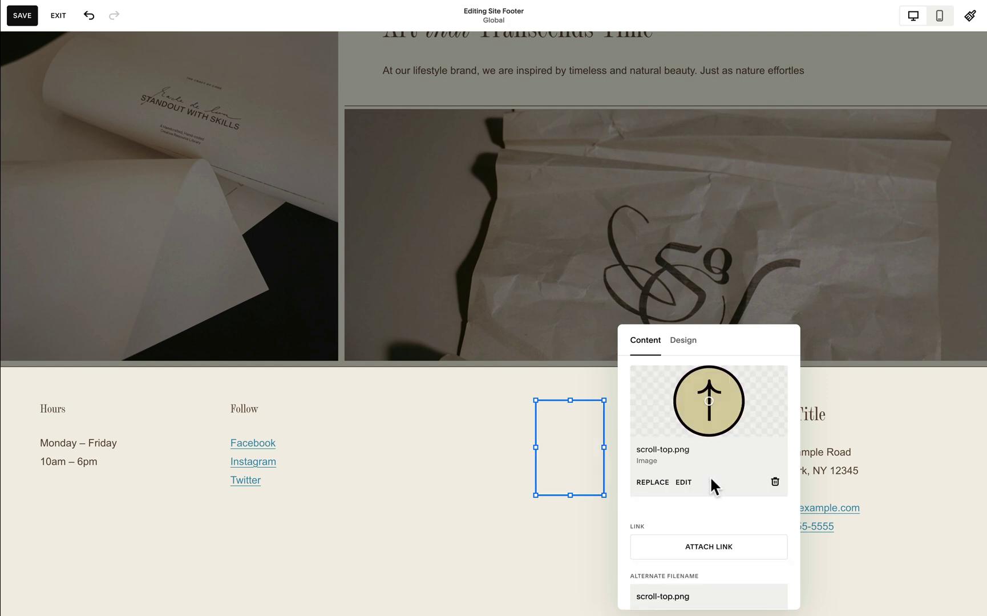
Give the footer image the alt text 'Scroll to Top'
left_click_drag(712, 315, 660, 205)
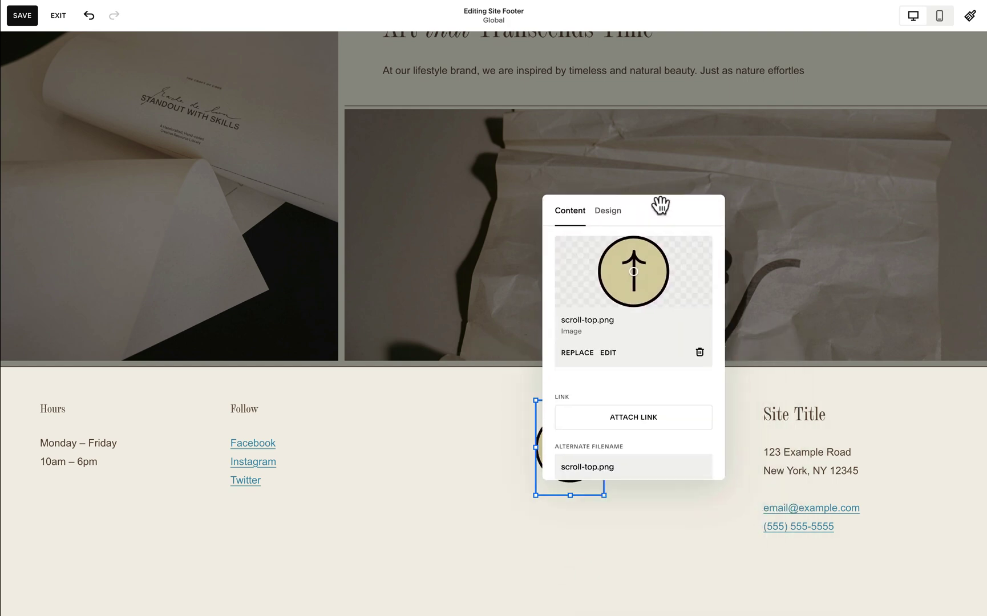
scroll(634, 343, "down", 3)
left_click(599, 412)
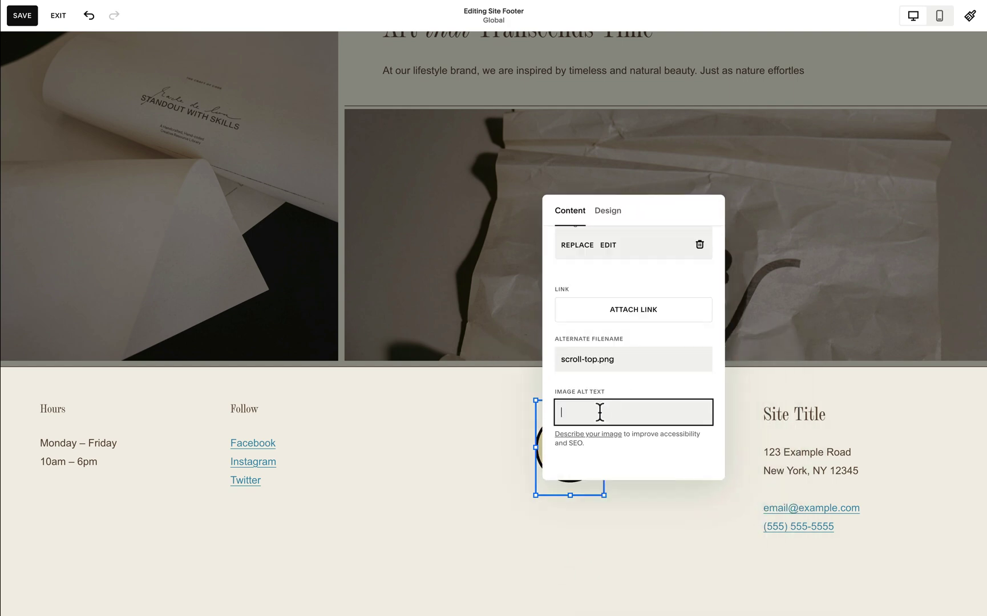
type("Scroll to Top")
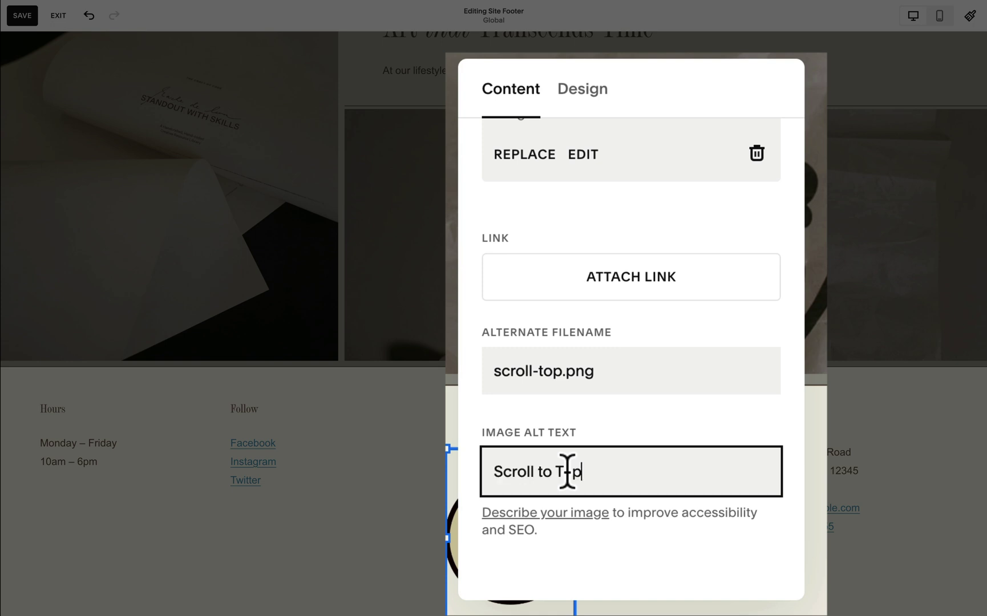
Link the image to #top, opening in the same tab
left_click(679, 301)
left_click(437, 309)
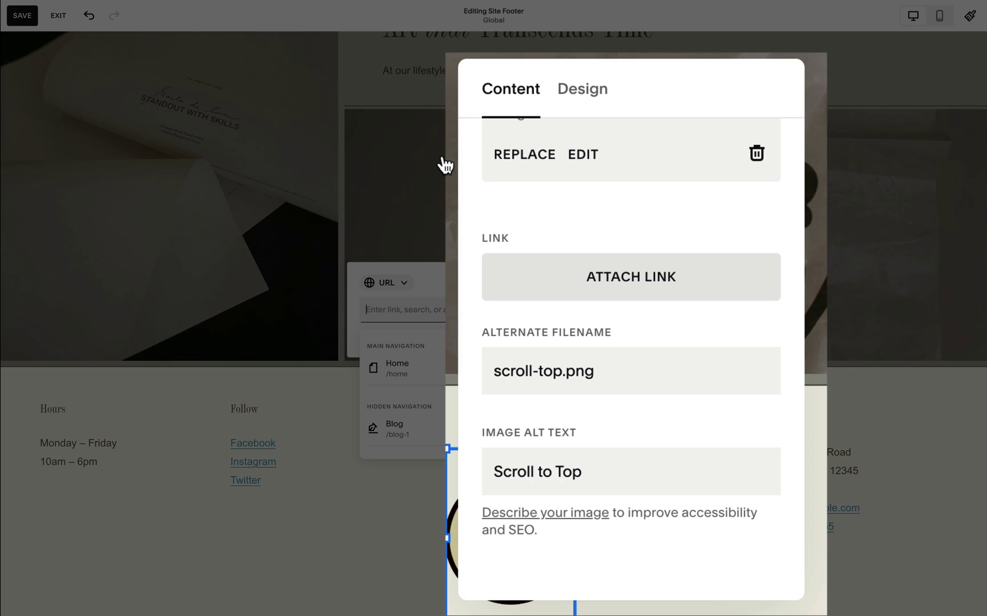
type("#top")
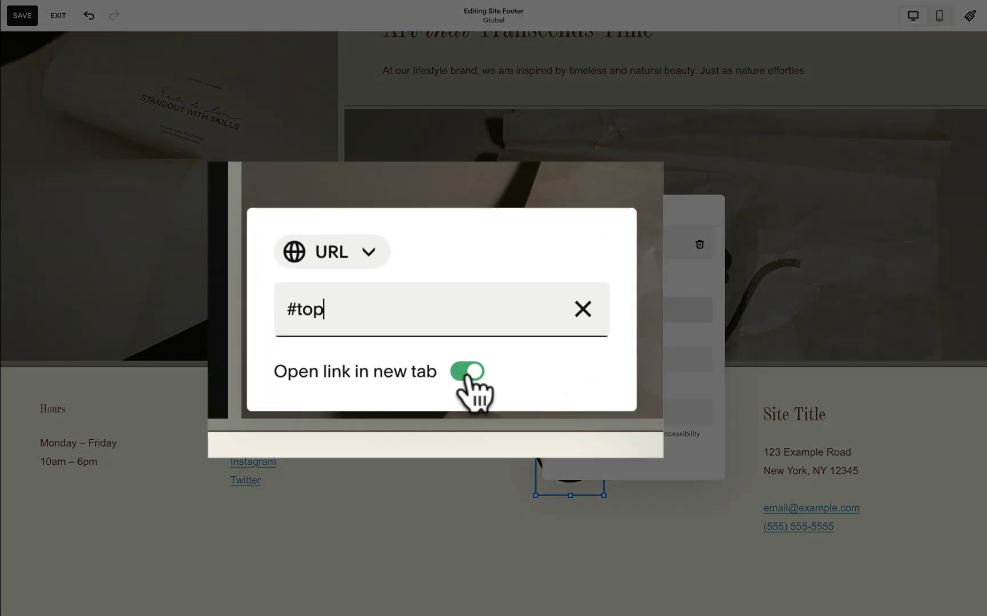
left_click(467, 376)
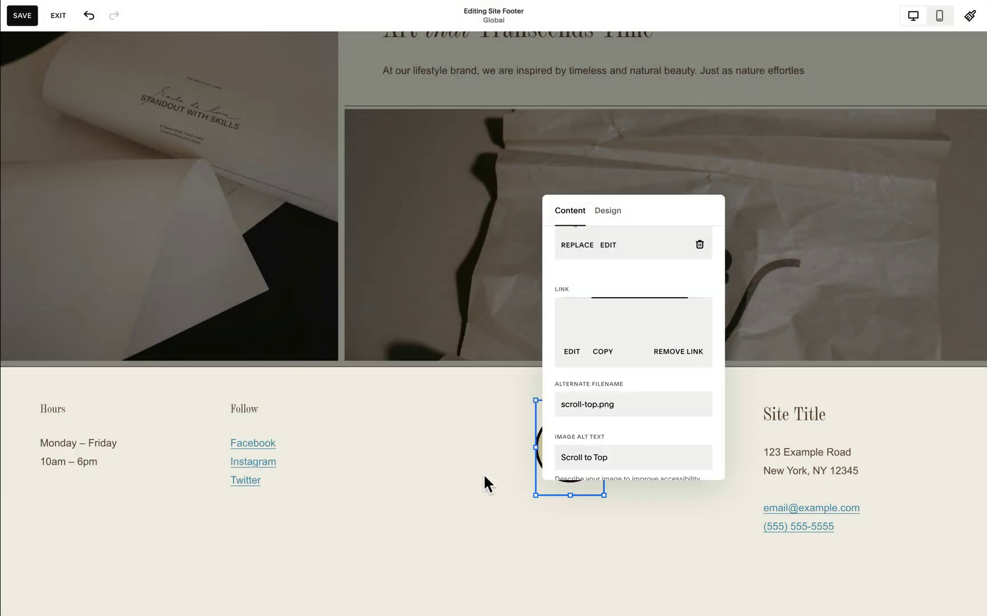
Drag the arrow image into the footer's bottom-right corner
left_click_drag(571, 457, 903, 546)
left_click_drag(879, 502, 902, 538)
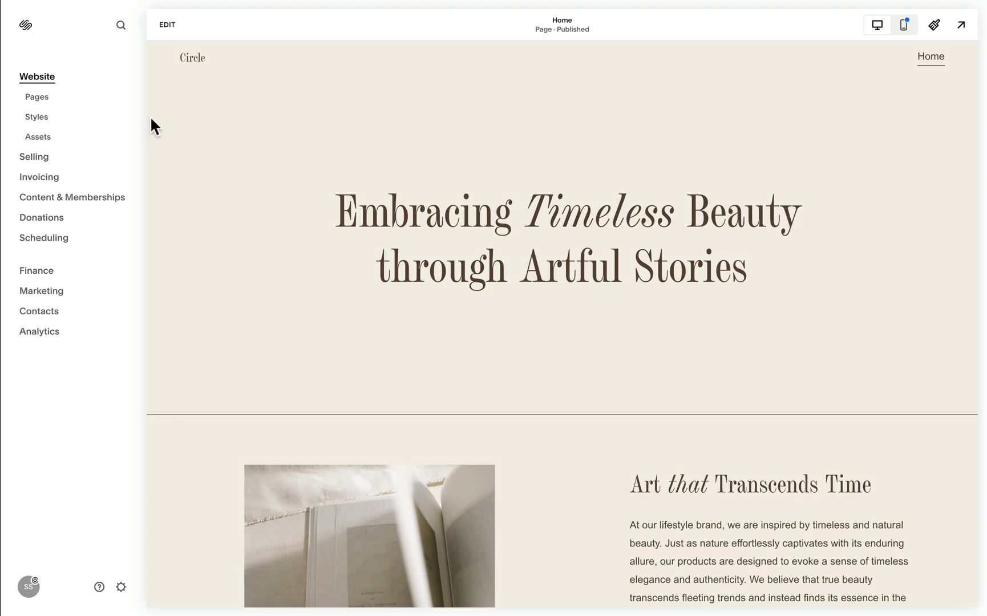
Paste the scroll-to-top script into the Footer box of Code Injection, found by searching 'code'
left_click(120, 25)
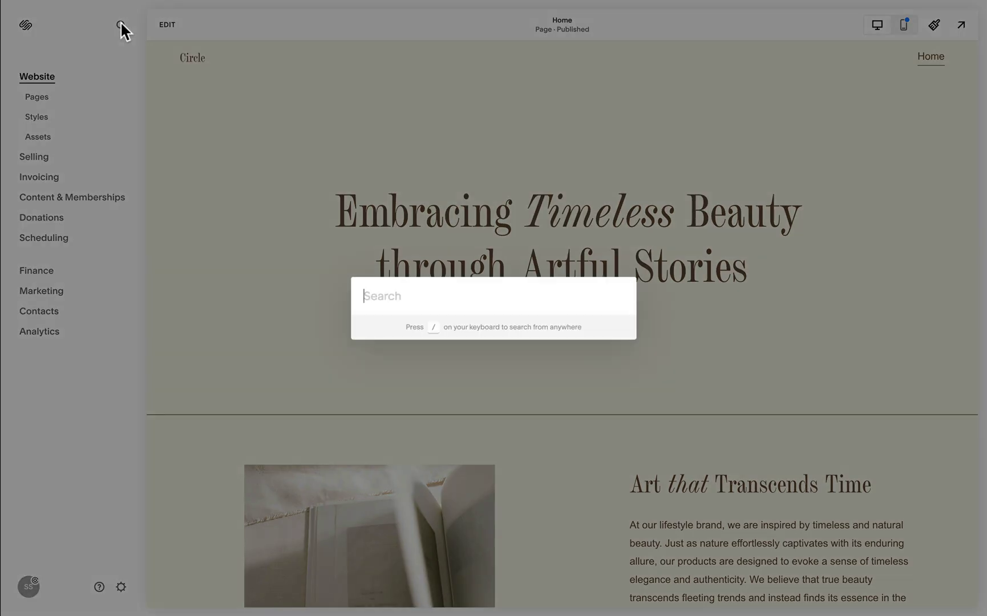
type("code")
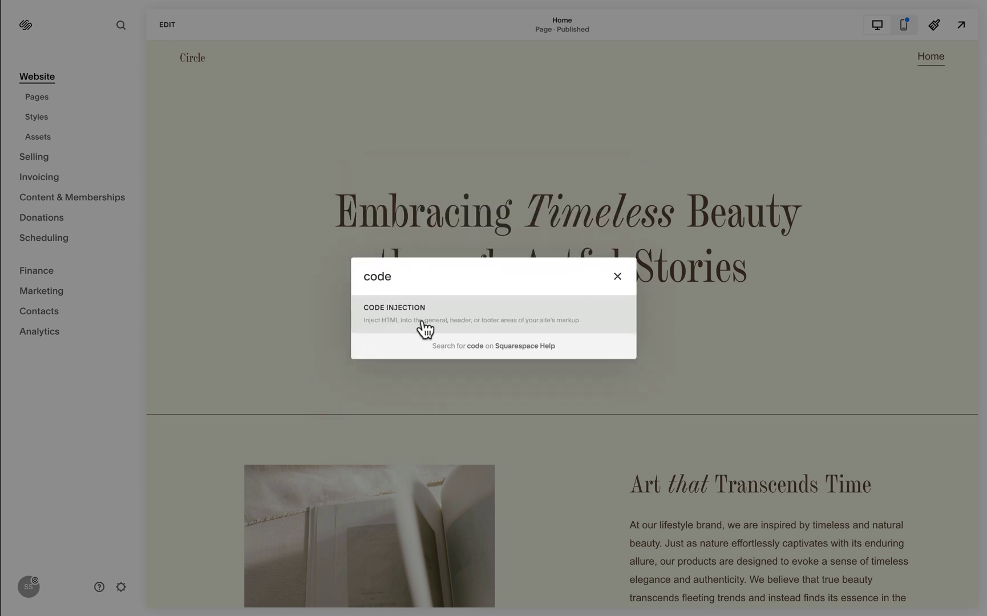
left_click(401, 320)
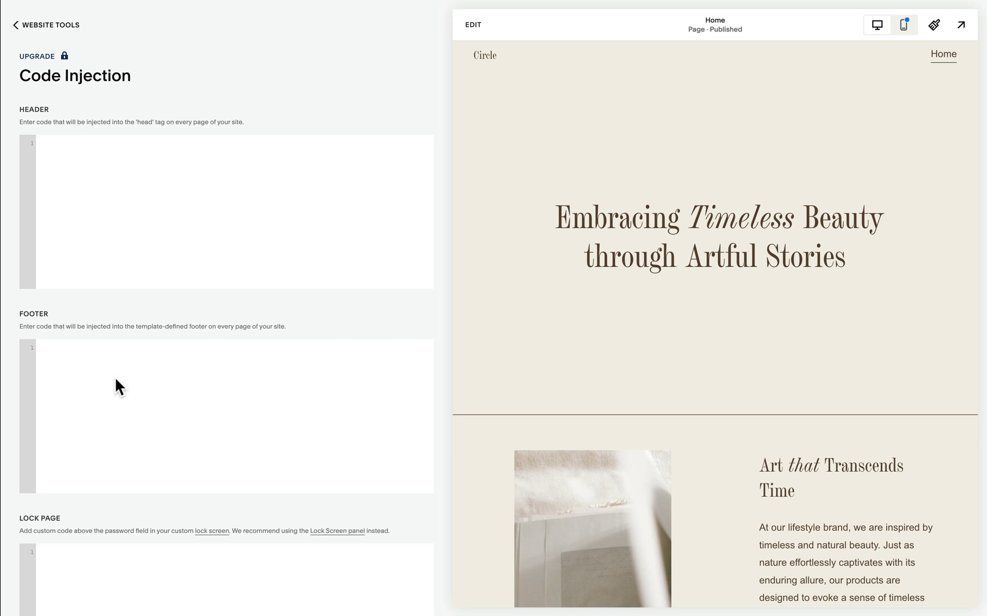
left_click(102, 346)
type("<script> document.addEventListener('DOMContentLoaded',()=>{const b=document.body,l=document.querySelector('footer a[href=\"#top\"]'),f=l?.closest('.fe-block');f?.classList.add('scroll-to-top');const t=()=>b.classList.toggle('is-scrolled',window.scrollY>200);window.addEventListener('scroll',t);t()}); </script>")
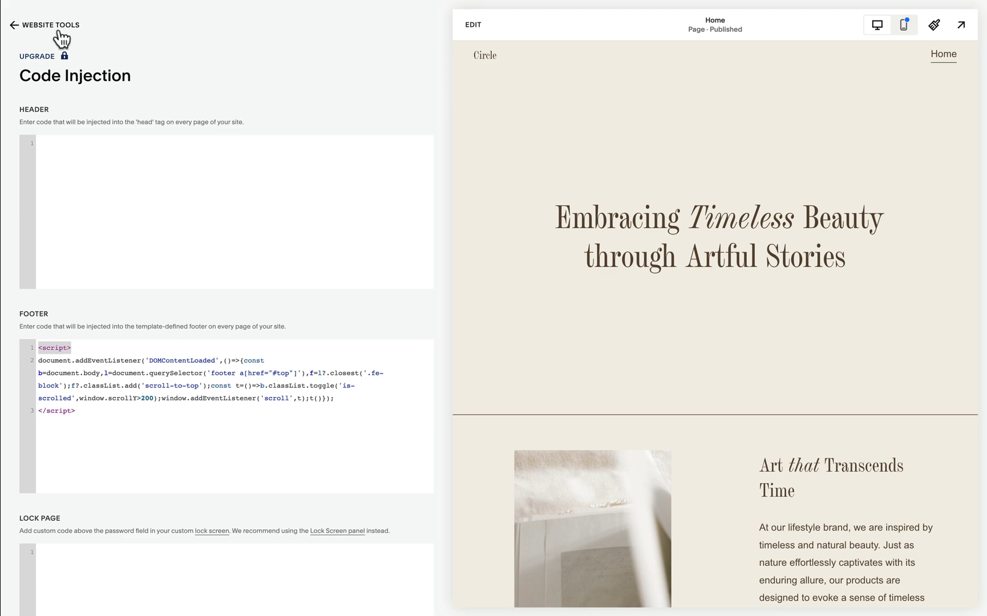
Return to Website Tools and search 'CSS' to reach the Custom CSS editor
left_click(57, 26)
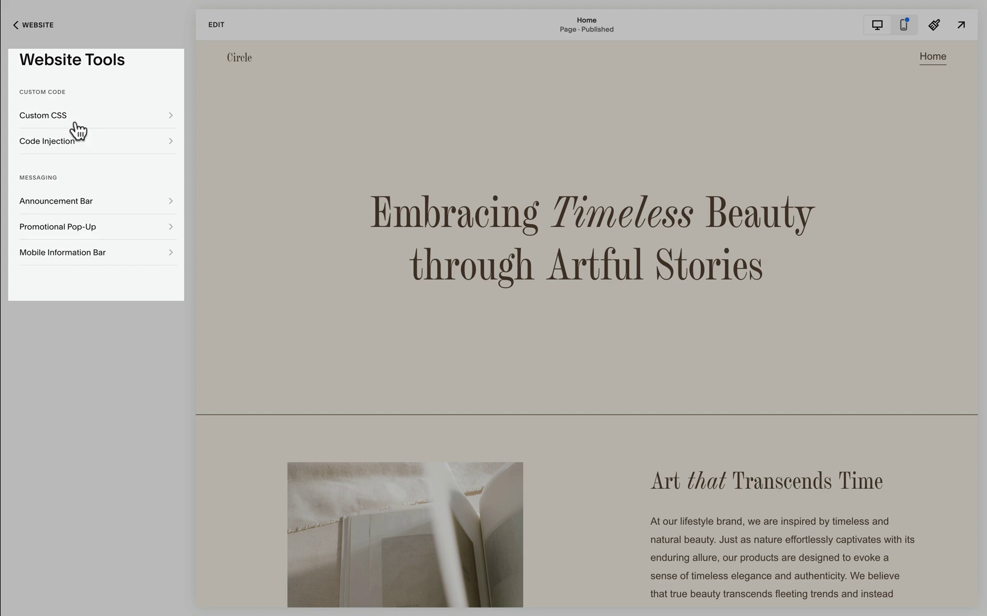
key("slash")
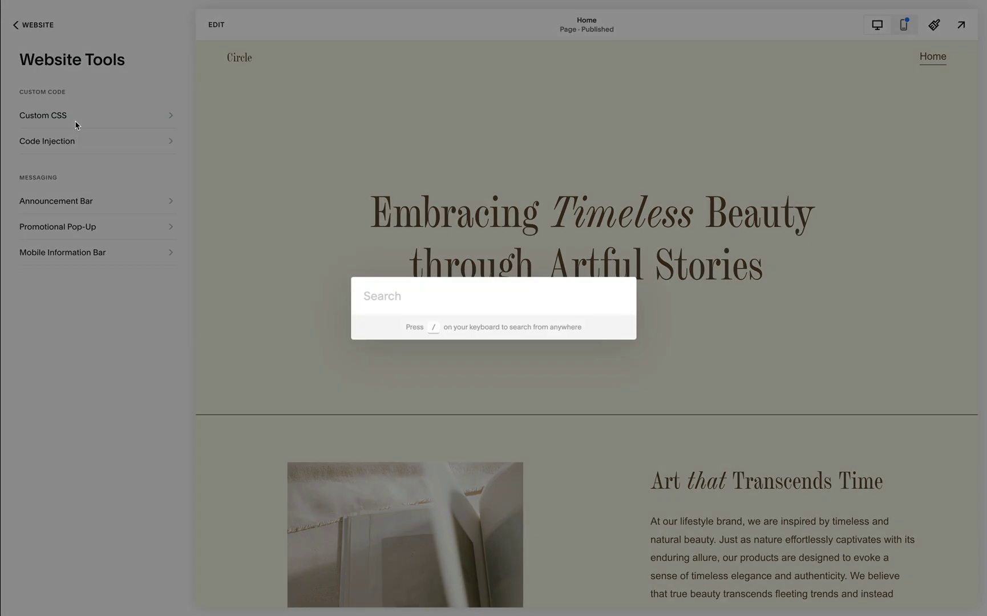
type("CSS")
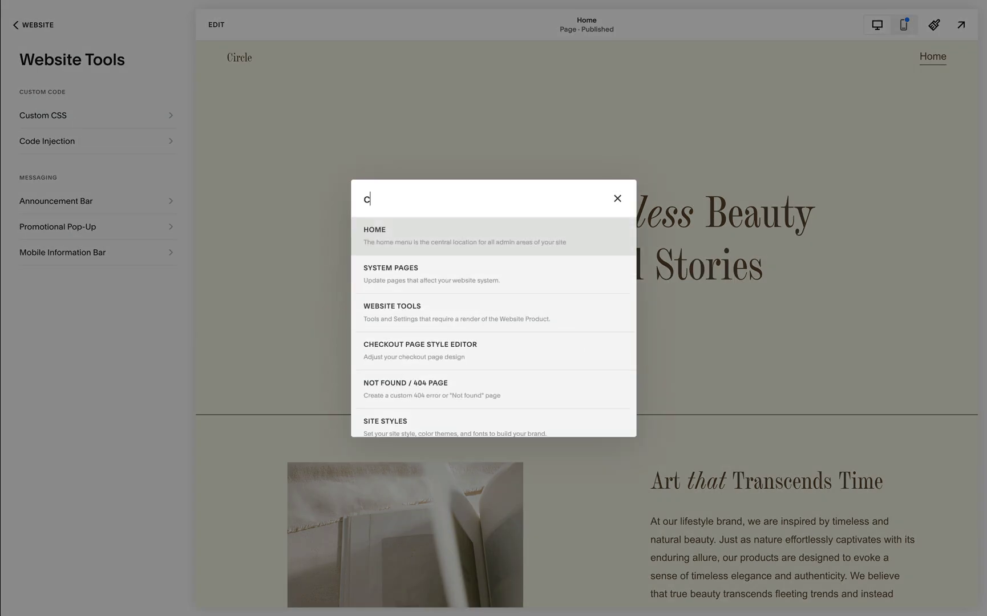
key("Return")
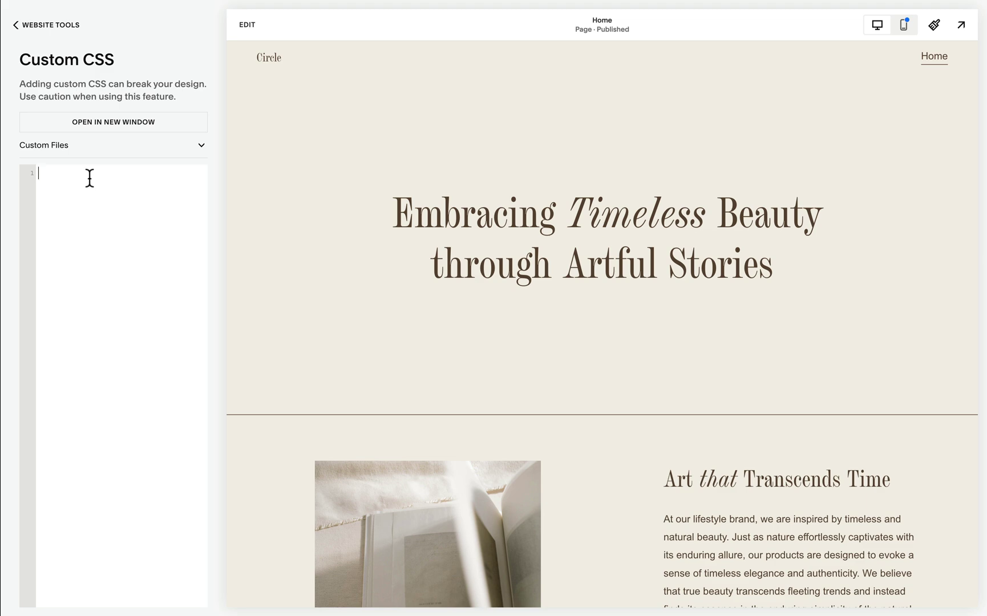
Paste the scroll-to-top CSS, then scroll the preview and click the floating arrow to test it
type("html{scroll-behavior:smooth}.fe-block.scroll-to-top{opacity:0;transition:.5s}.fe-block.scroll-to-top a{display:none}@media screen and (min-width:768px){body.is-scrolled .fe-block.scroll-to-top{opacity:1}body.is-scrolled .fe-block.scroll-to-top a{display:block}body:not(.sqs-edit-mode-active):not(.header--menu-open) .fe-block.scroll-to-top{position:fixed;grid-area:unset!important;}body:not(.sqs-edit-mode-active):not(.header--menu-open) #footer-sections{z-index:11}}  .fe-block.scroll-to-top {   right:2vw;   bottom:2vw;   width:100px;   height:100px; }")
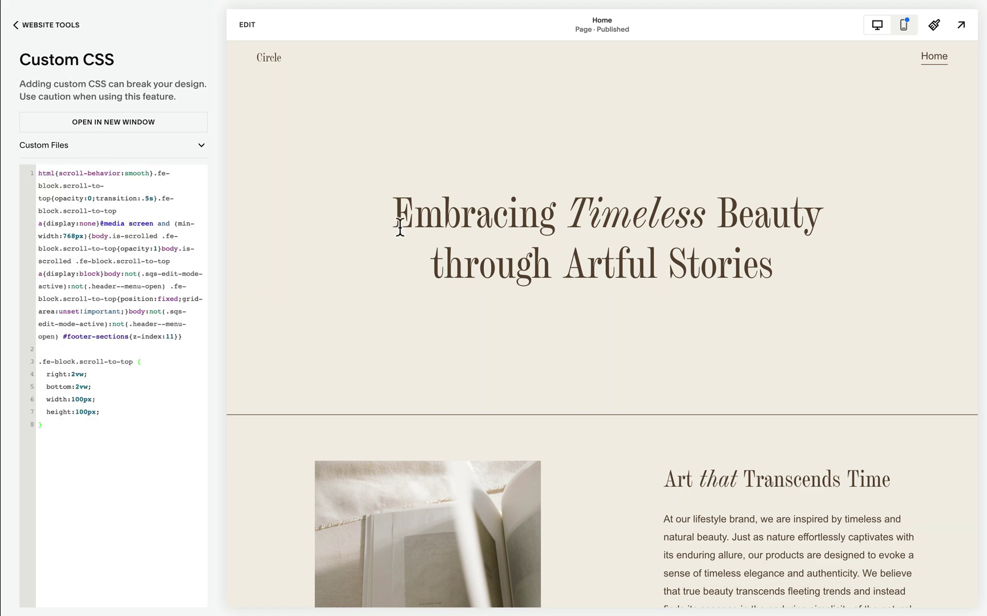
scroll(400, 227, "down", 5)
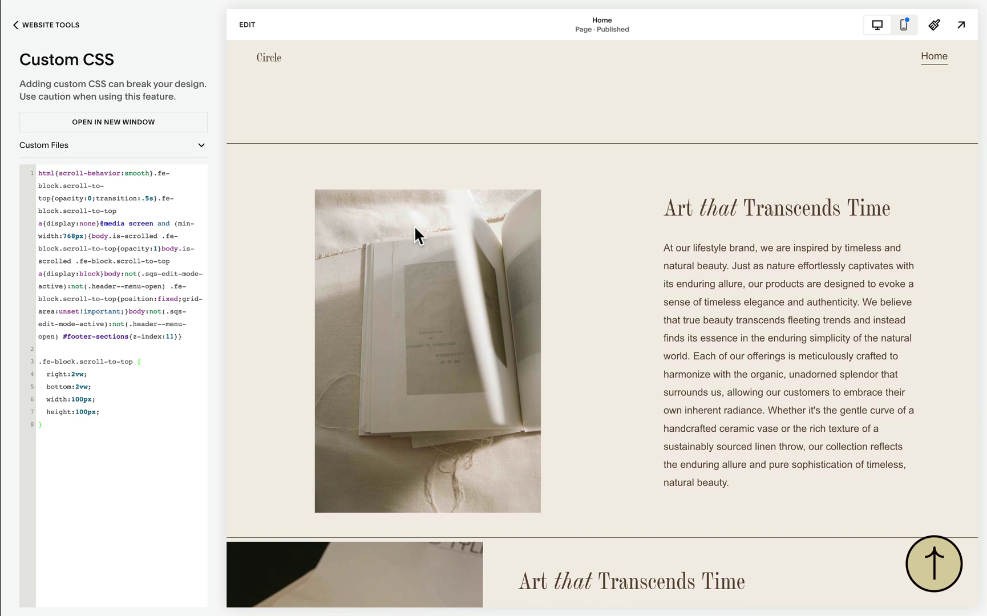
left_click(912, 562)
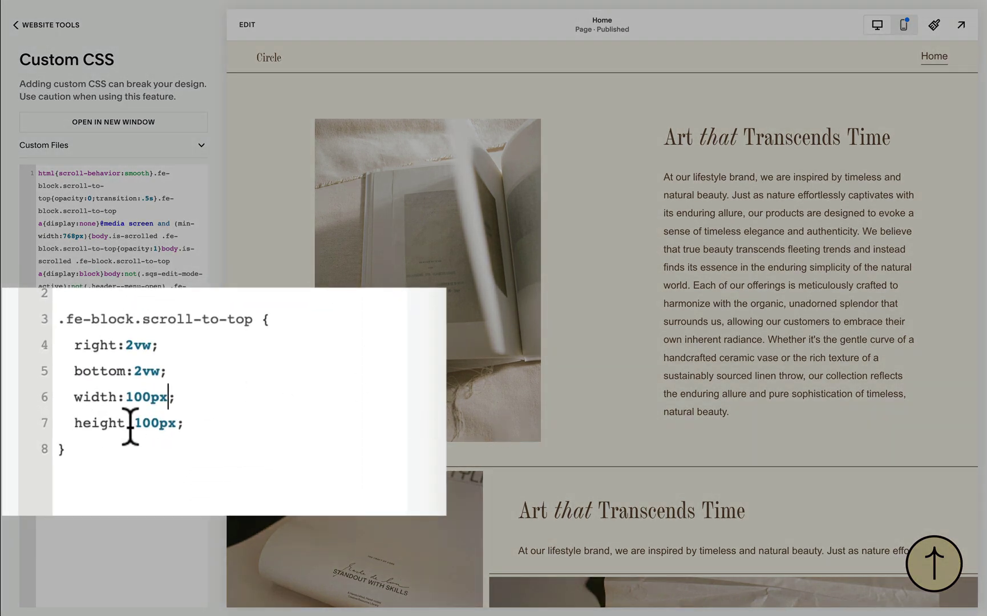
left_click_drag(76, 400, 242, 424)
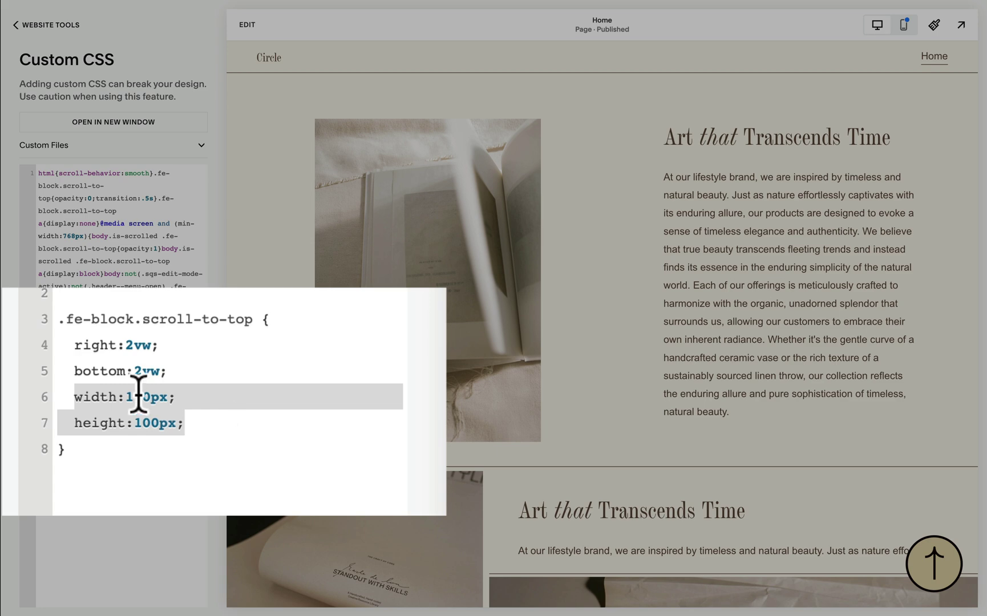
left_click(92, 345)
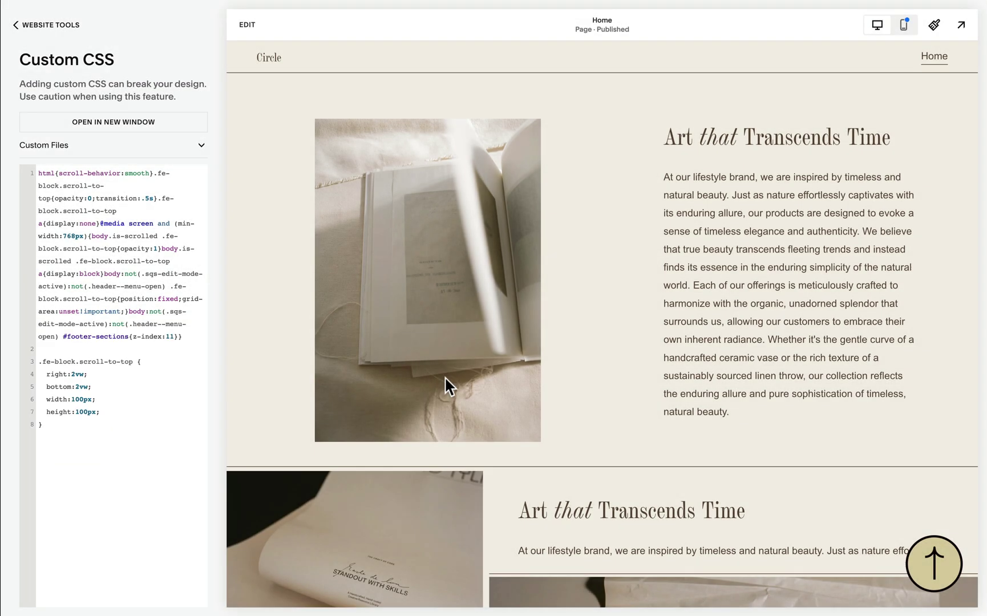
scroll(444, 376, "up", 5)
scroll(445, 379, "down", 10)
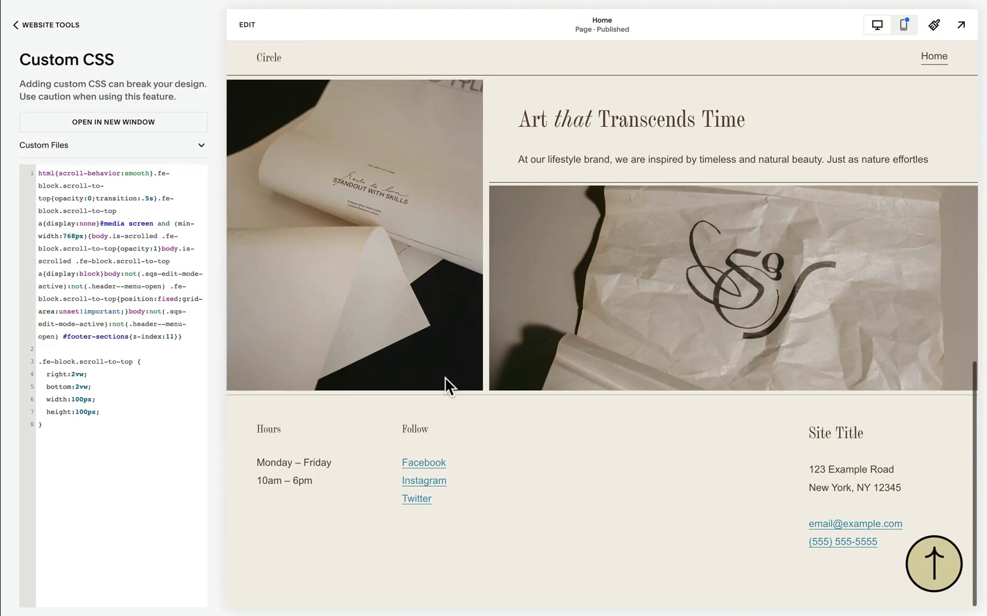
scroll(445, 378, "up", 10)
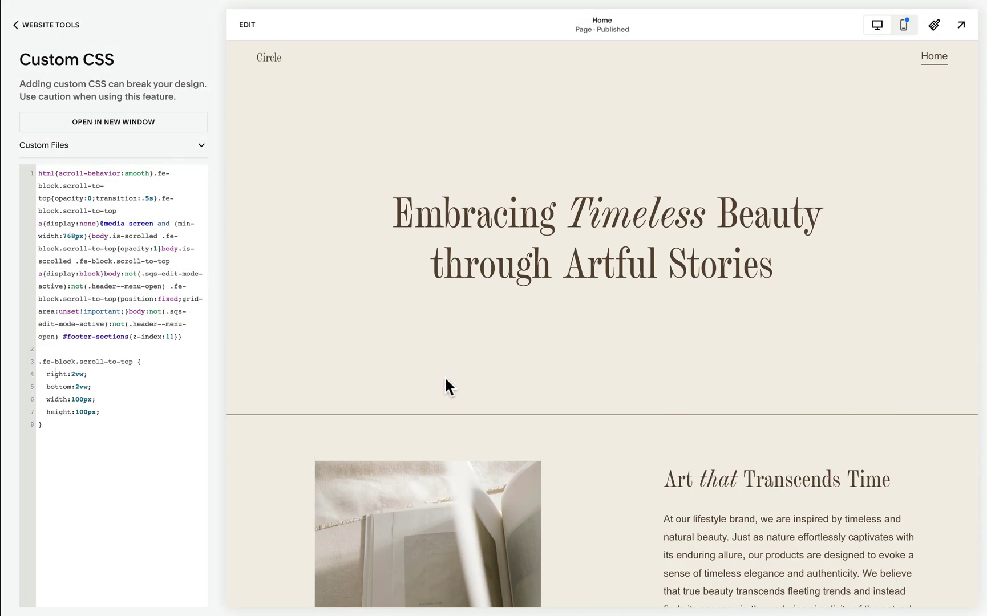